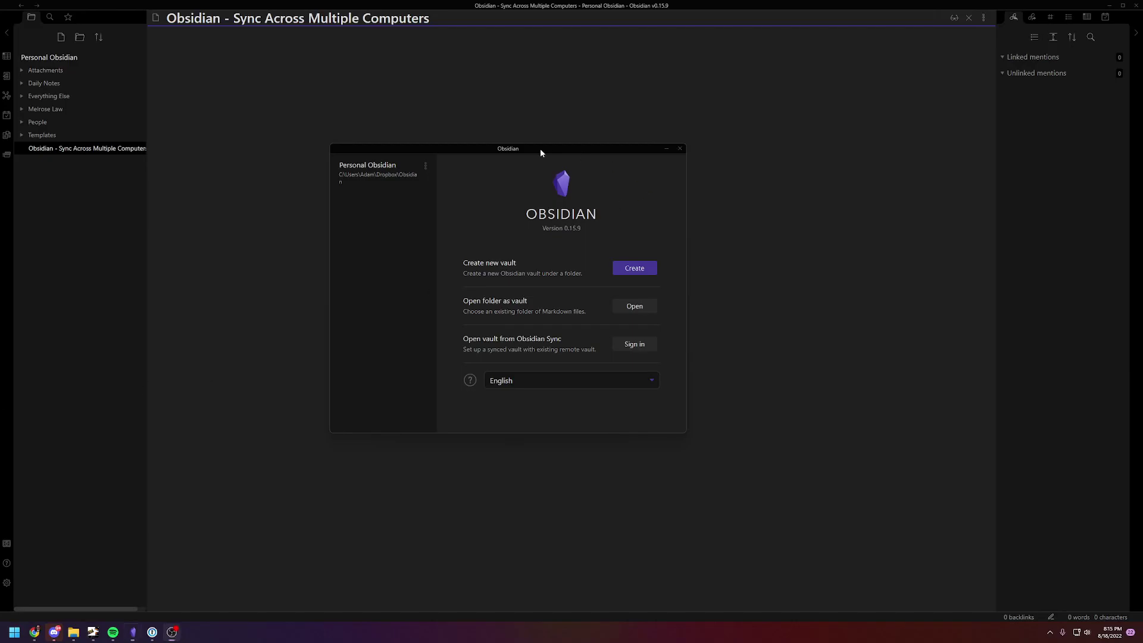
Close the vault manager and check the Dropbox Obsidian folder in File Explorer
drag(540, 152, 532, 186)
click(671, 186)
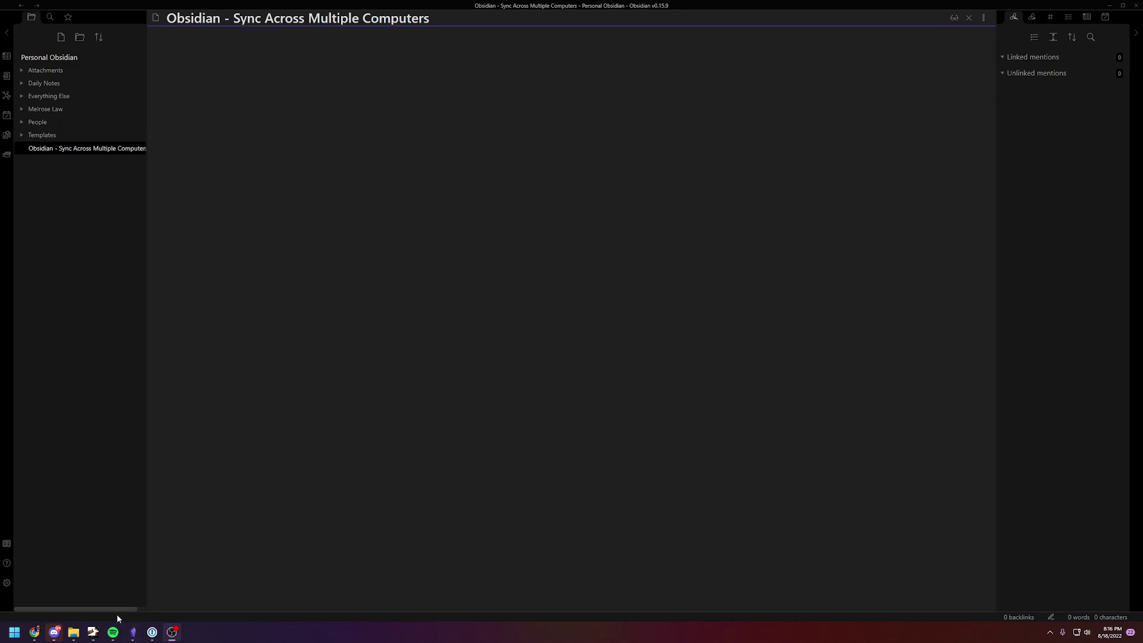
mouse_move(73, 632)
click(127, 574)
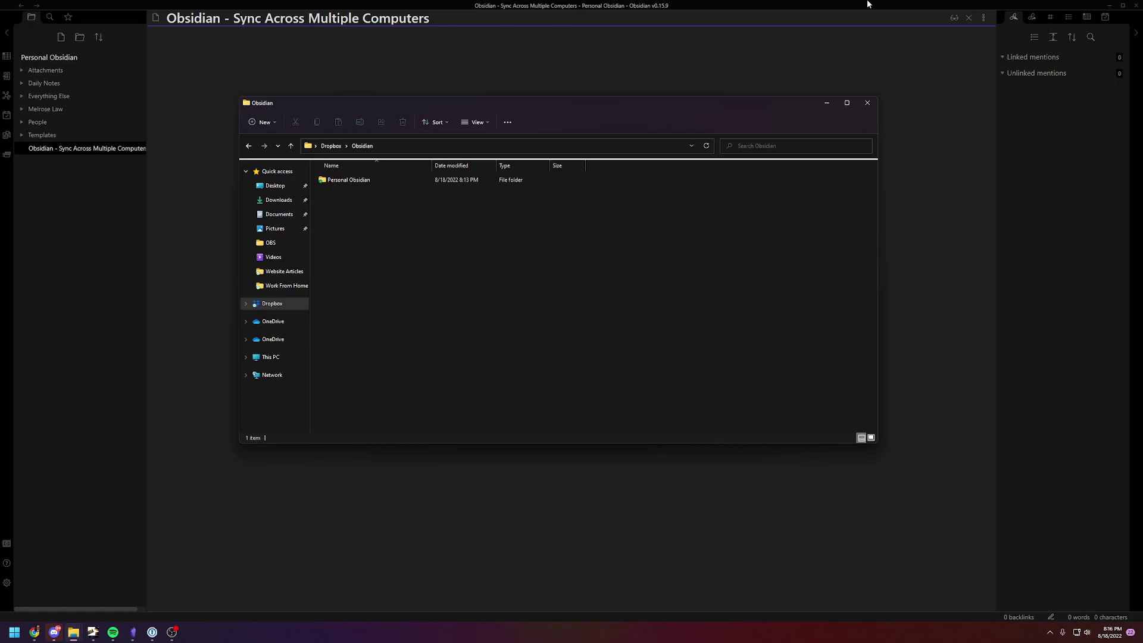
click(826, 102)
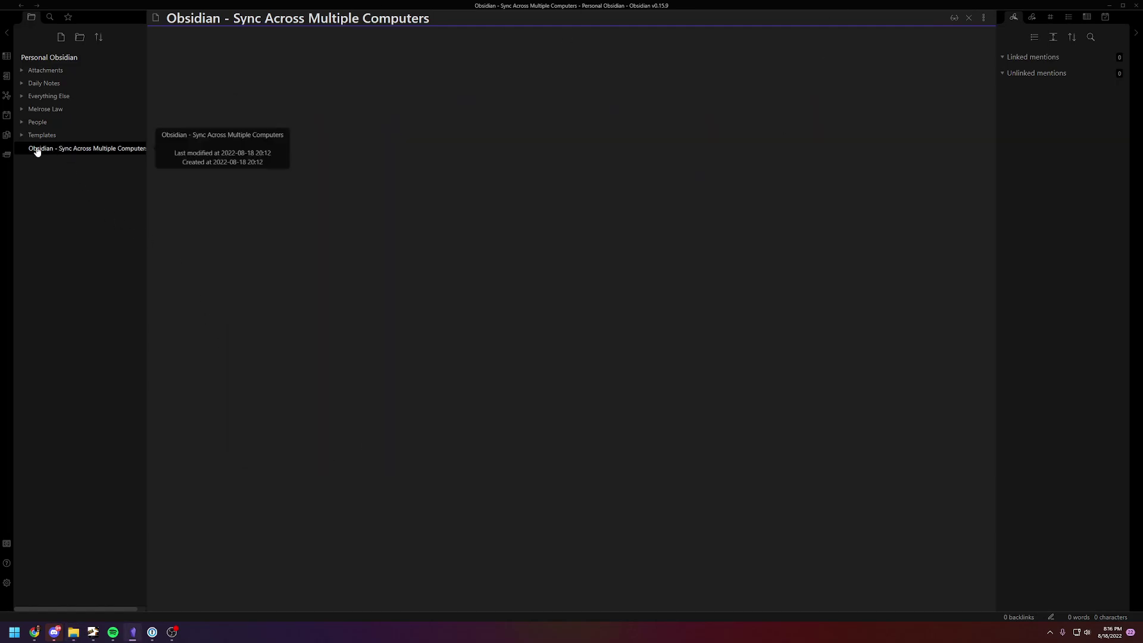
click(7, 156)
text(vaul)
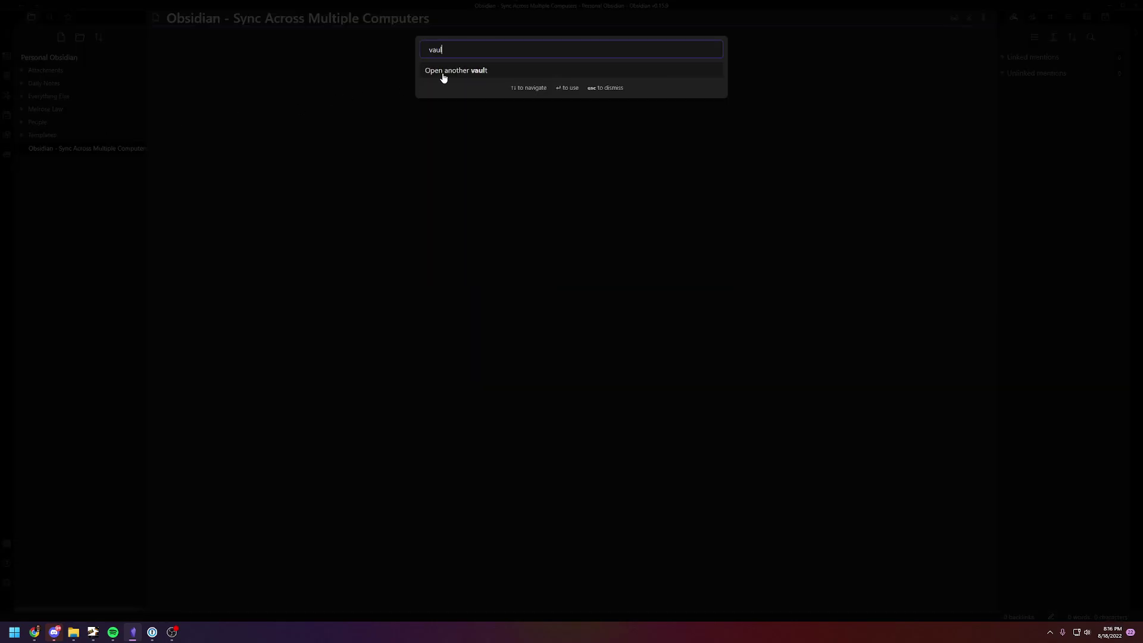
click(441, 73)
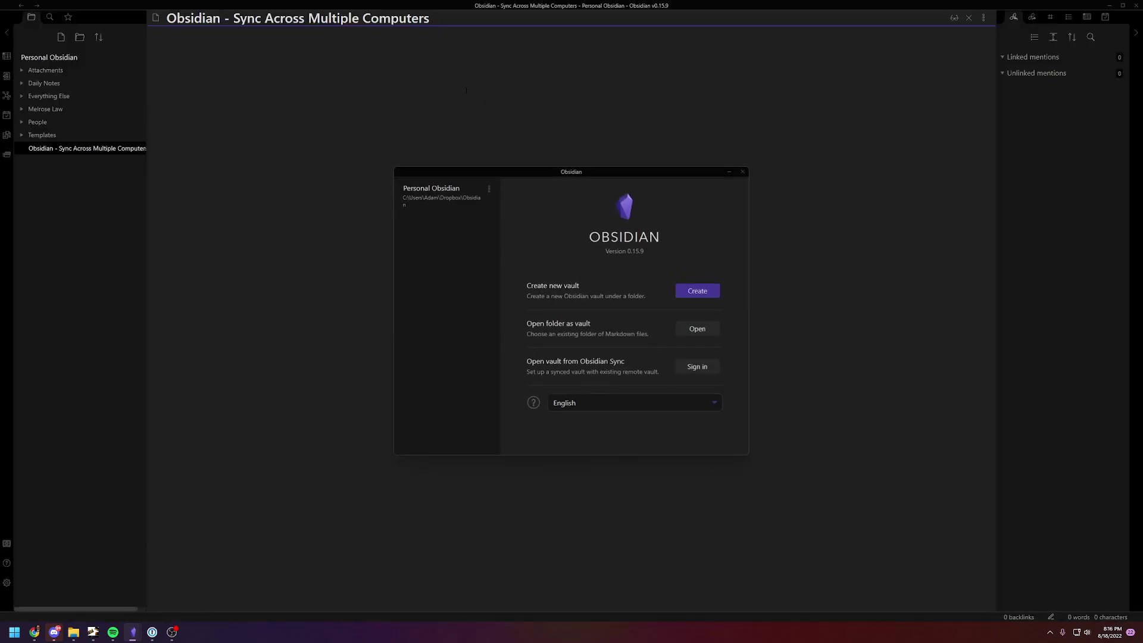
click(701, 296)
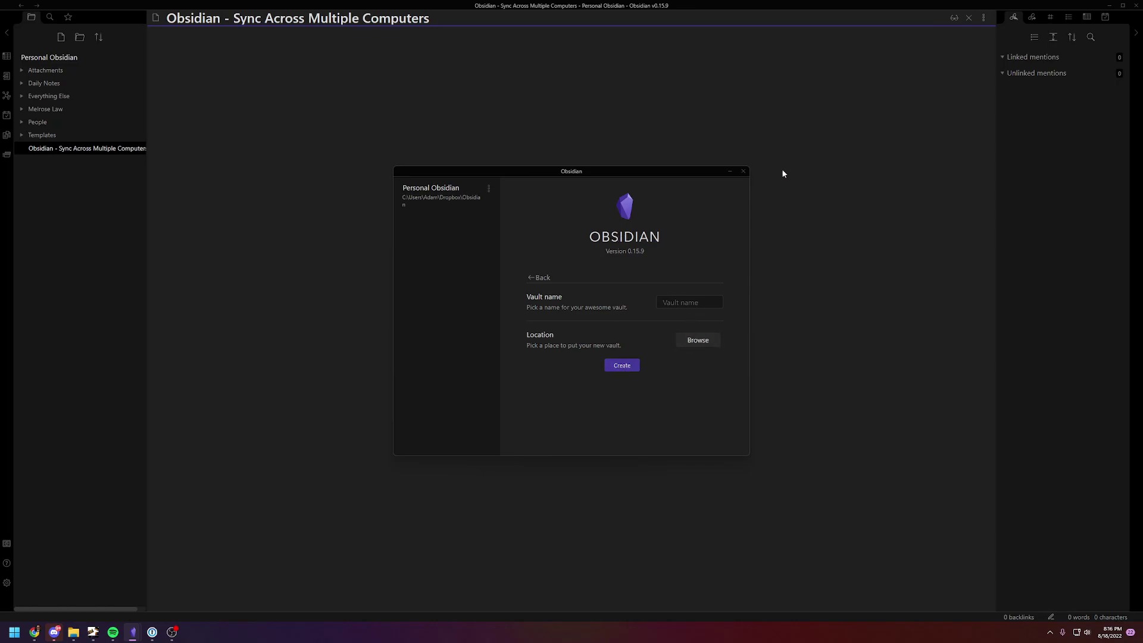
click(744, 173)
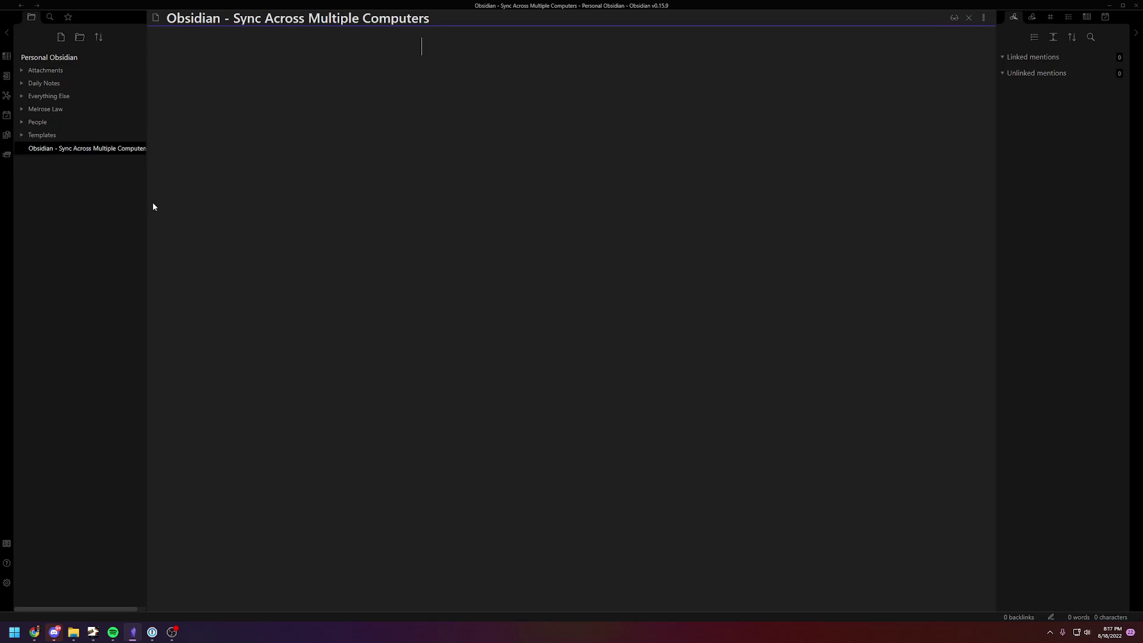
Open Dropbox\Obsidian\Personal Obsidian as a vault via the 'Open another vault' command
click(7, 154)
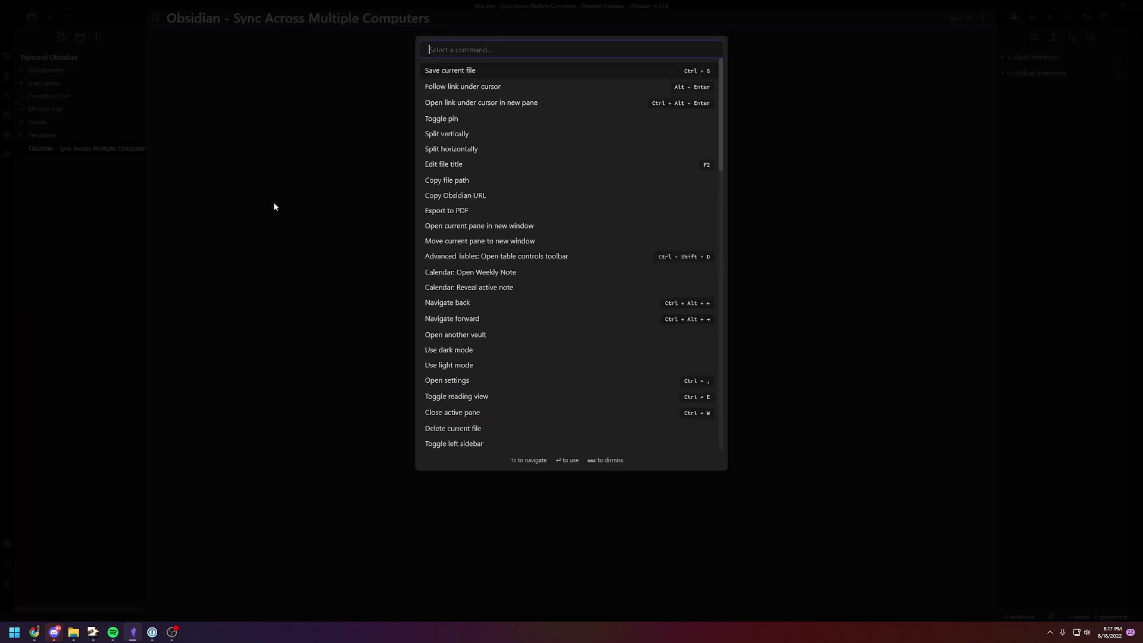
text(vault)
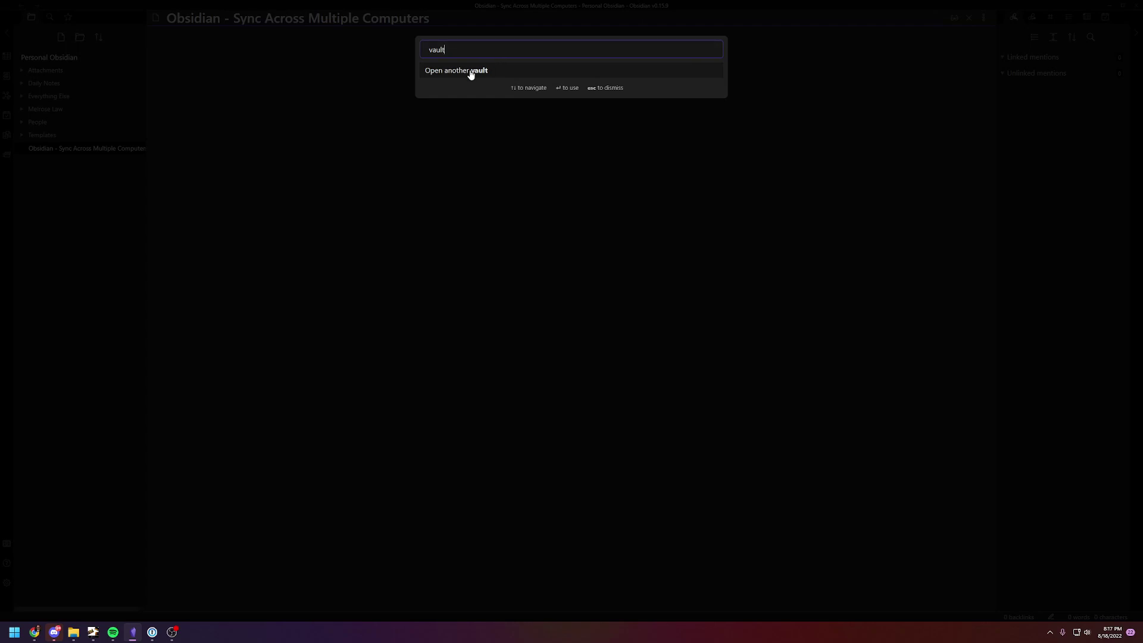
click(468, 71)
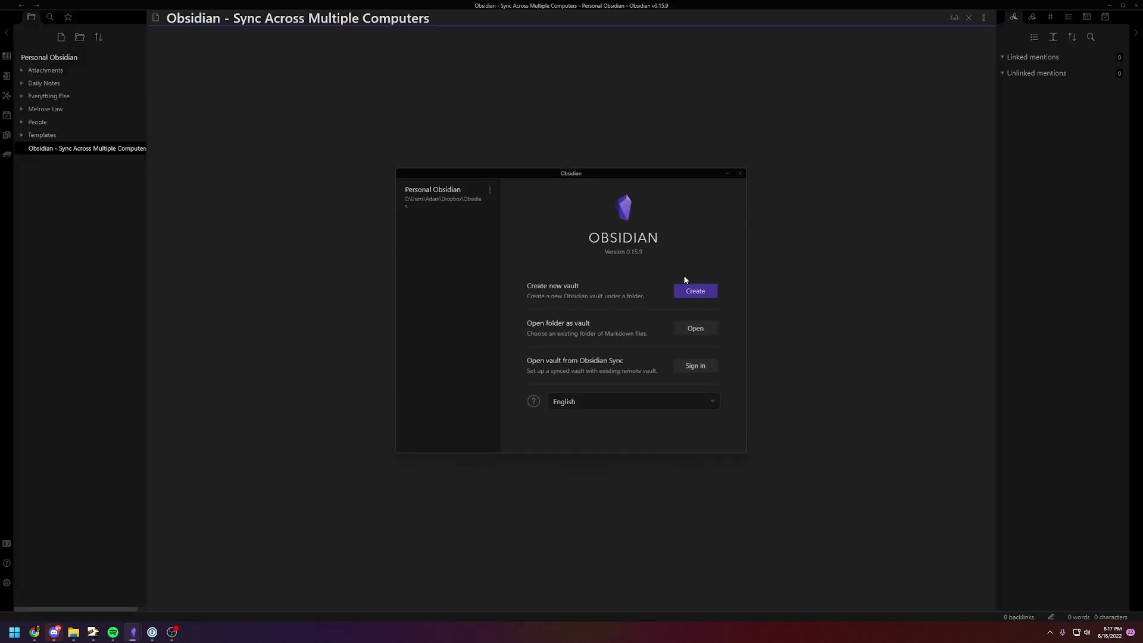
click(695, 329)
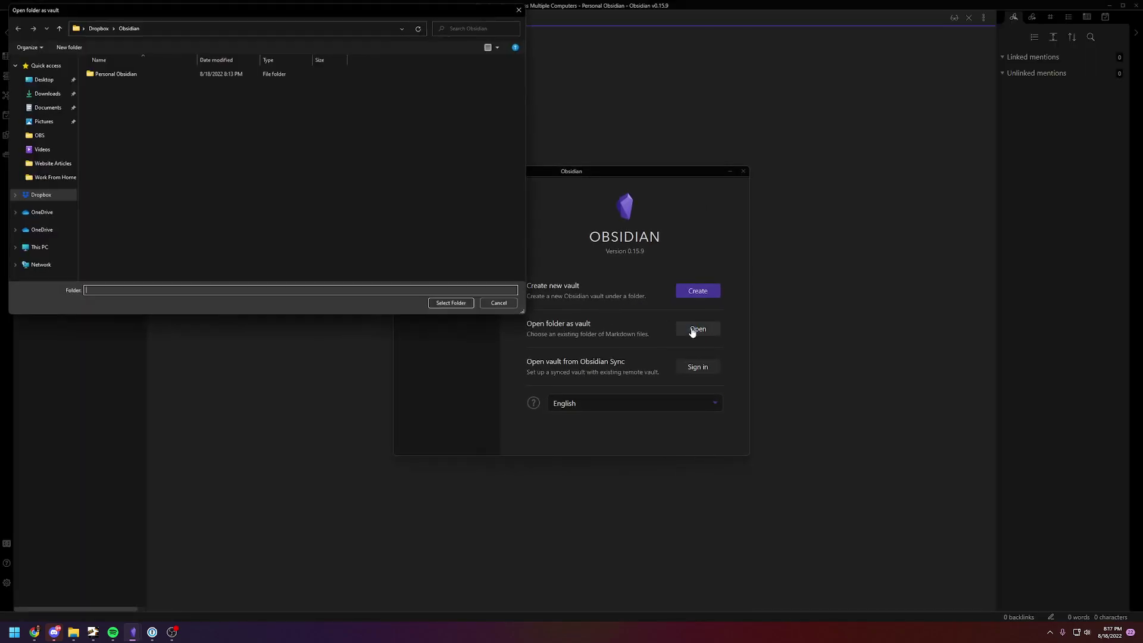
click(124, 76)
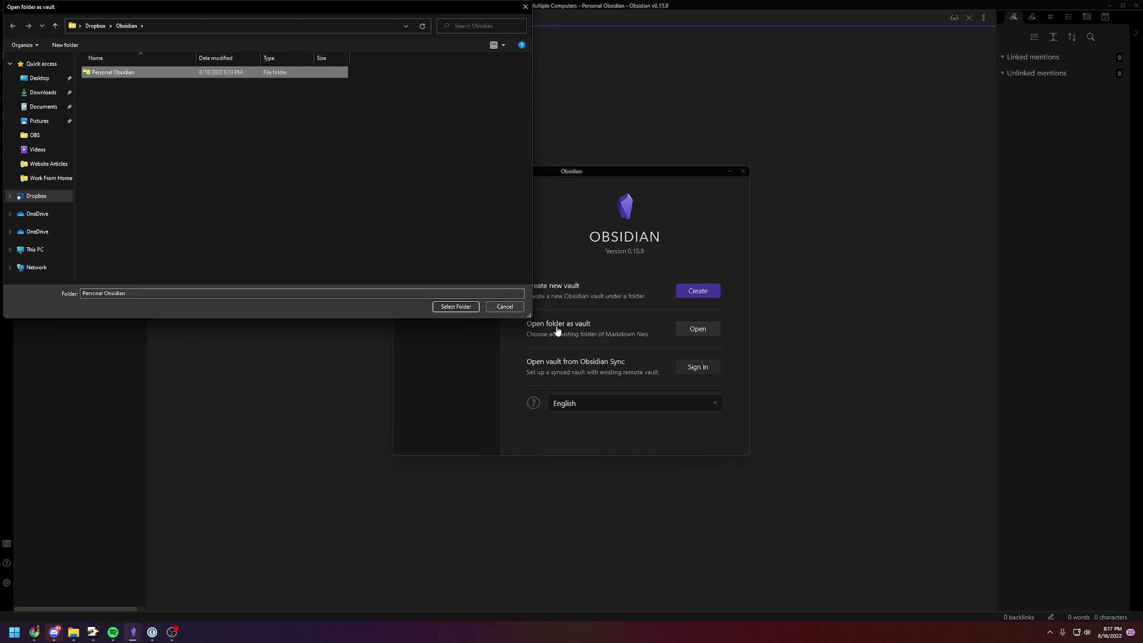
click(456, 307)
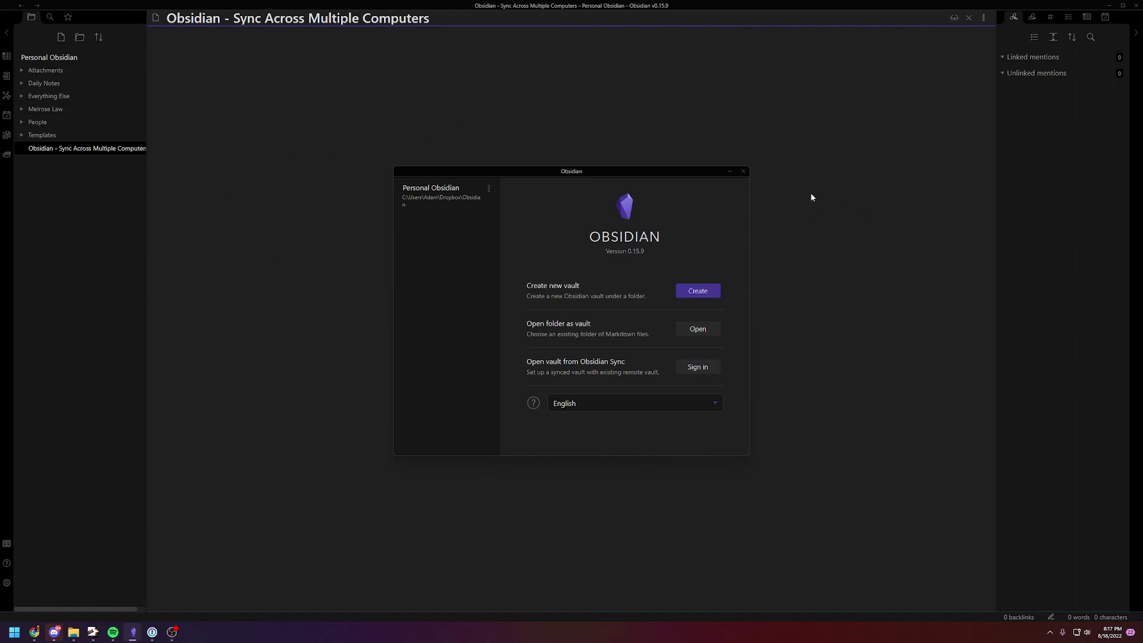
Dismiss the vault manager window over the Personal Obsidian vault
click(743, 172)
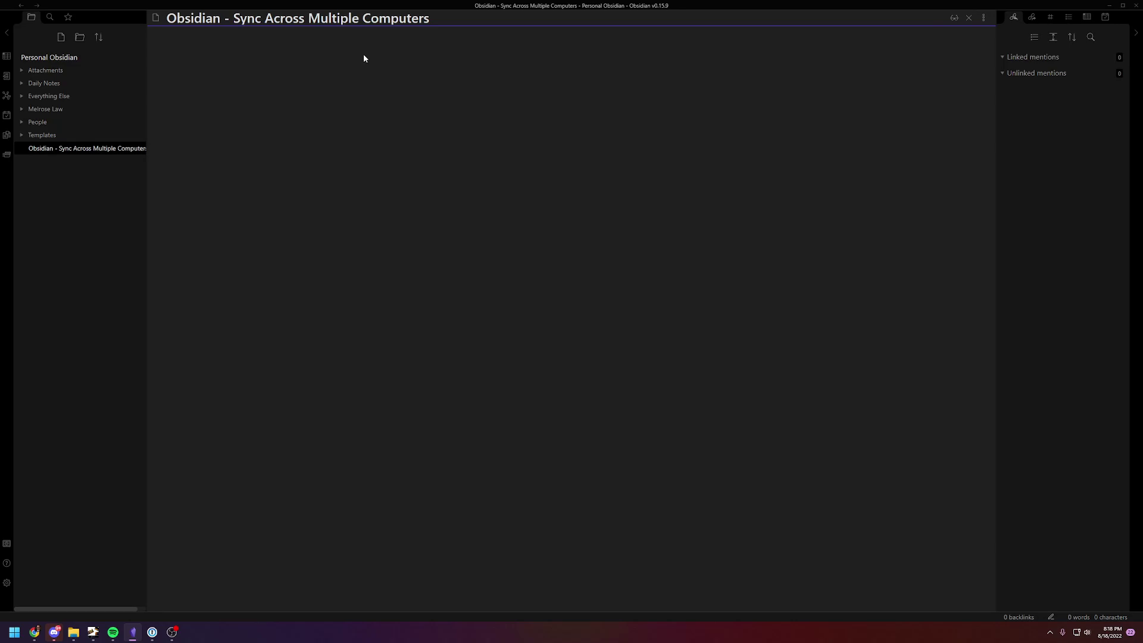
Show the Dropbox > Obsidian folder and inspect the Personal Obsidian folder's Dropbox options
mouse_move(73, 632)
click(148, 580)
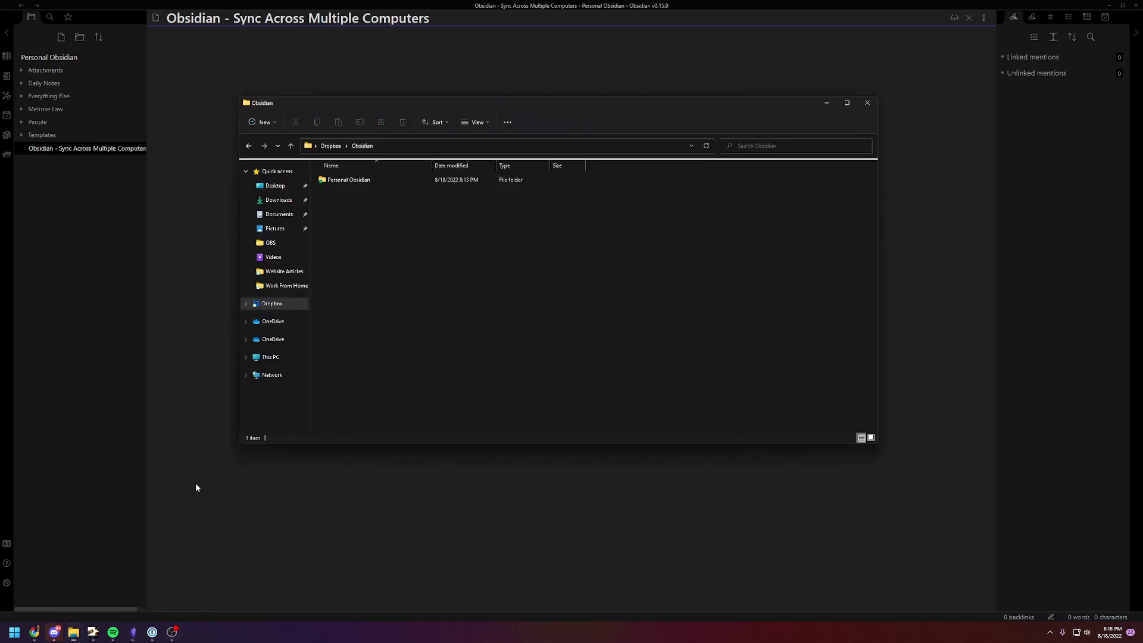
right_click(346, 179)
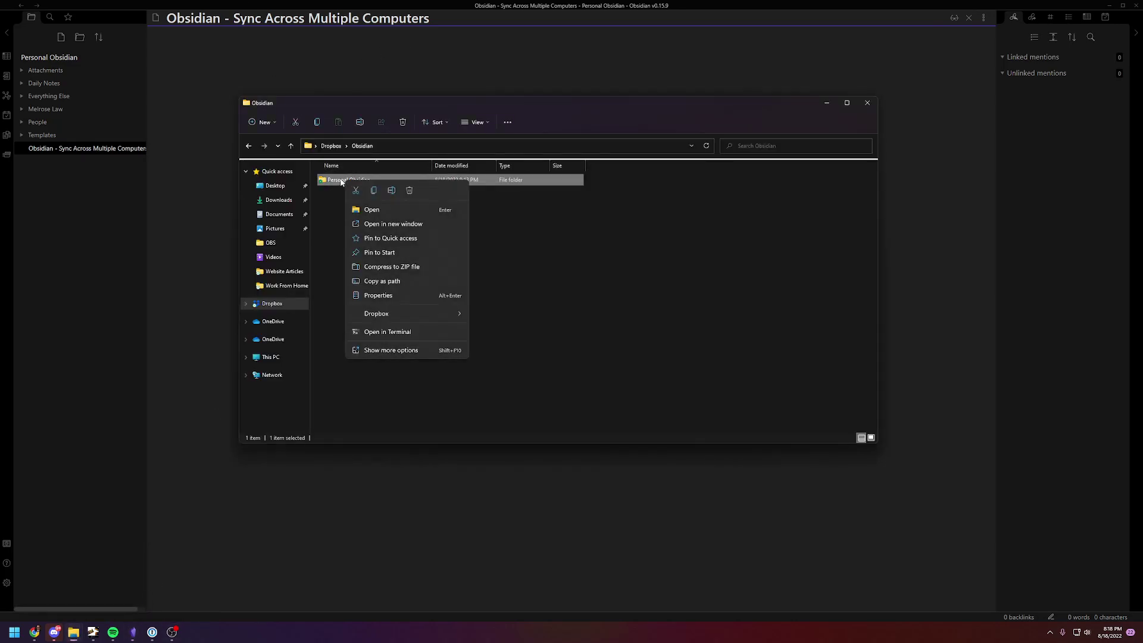
mouse_move(411, 313)
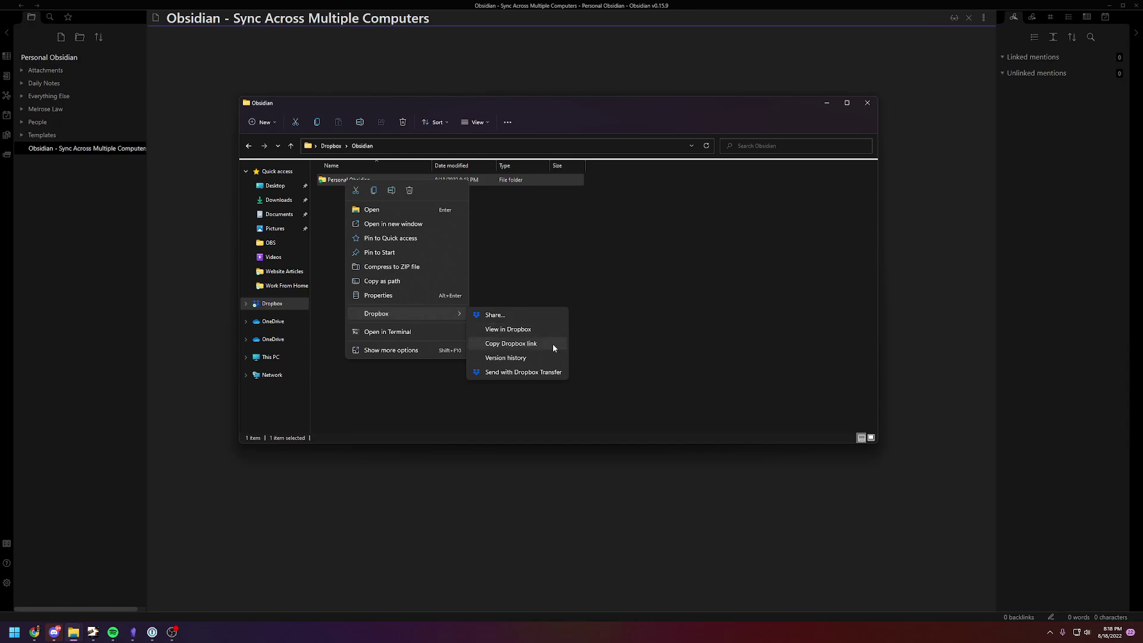
click(581, 299)
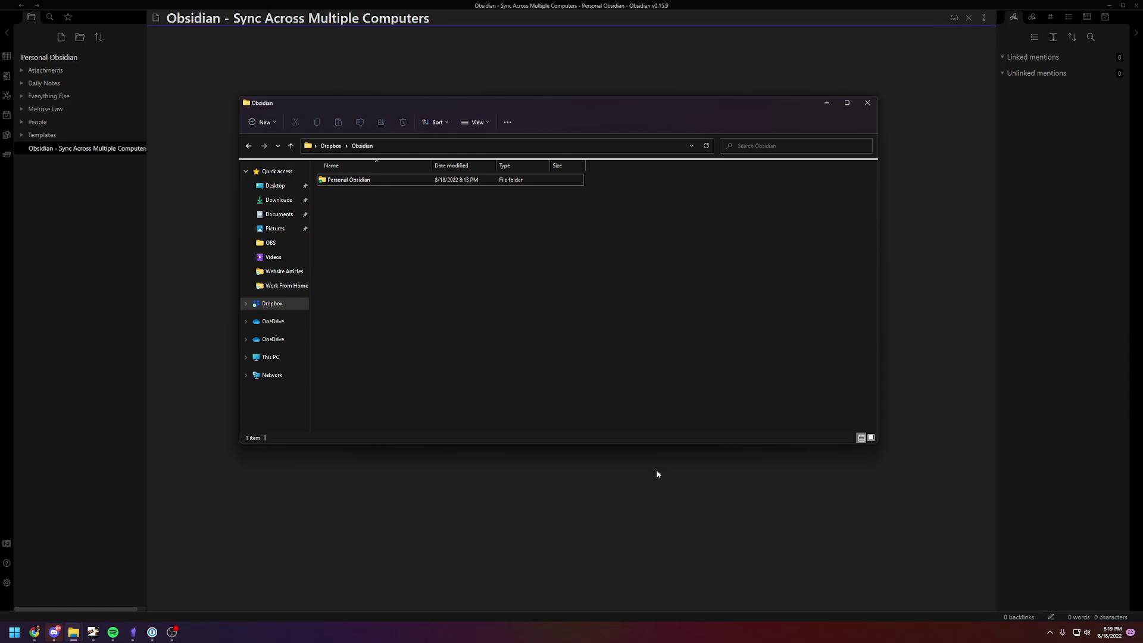
Maximize, restore, then close the Dropbox > Obsidian Explorer window
click(846, 102)
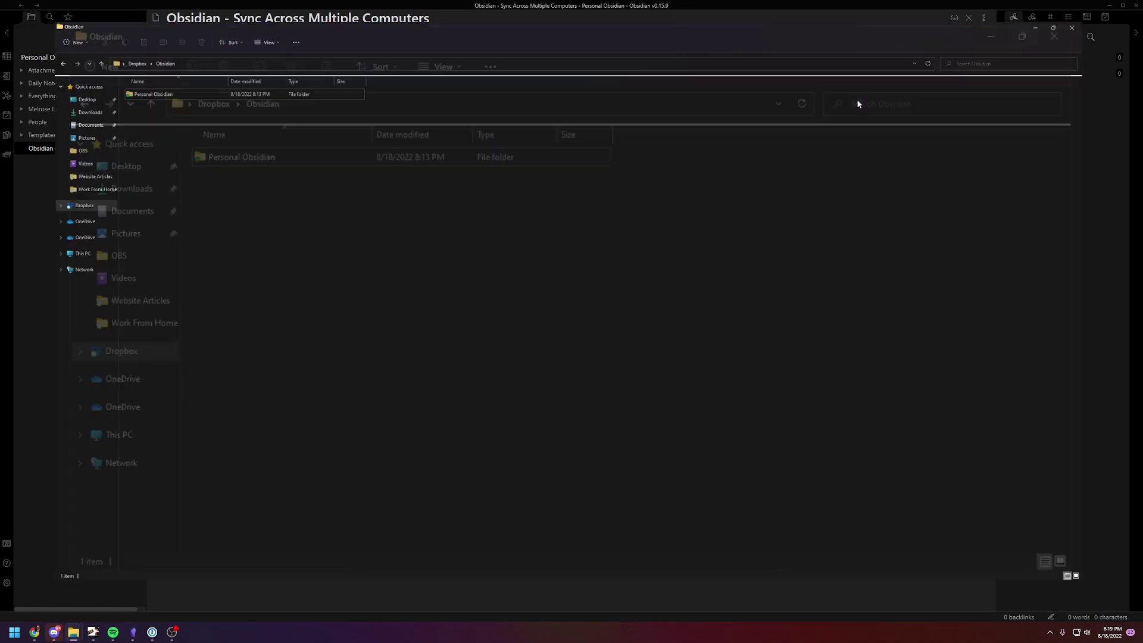
click(1103, 6)
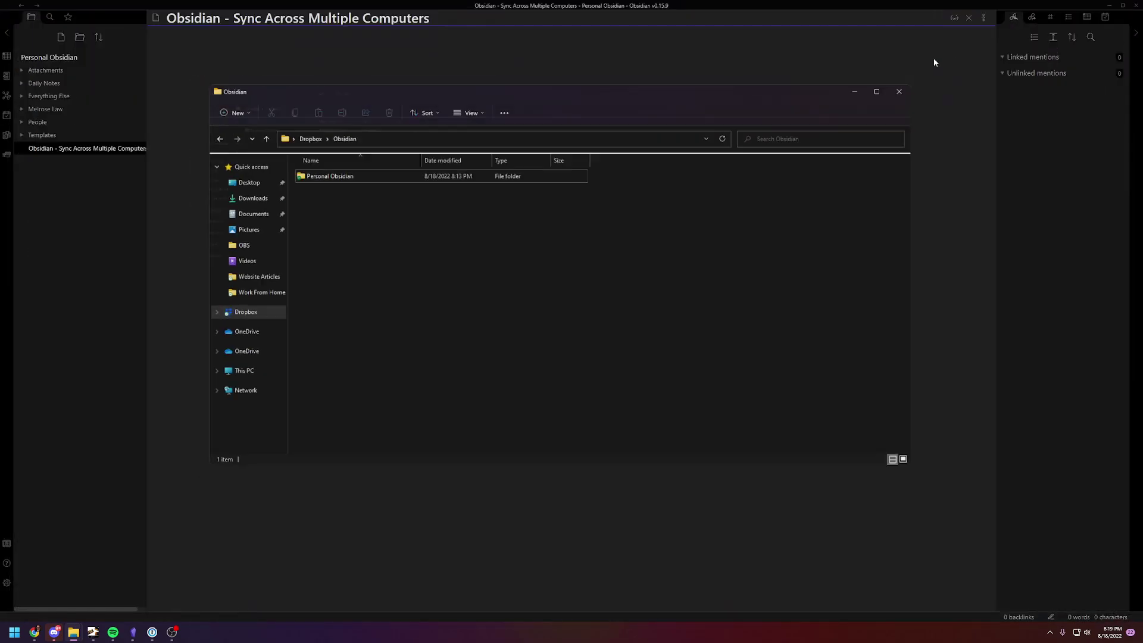
click(867, 102)
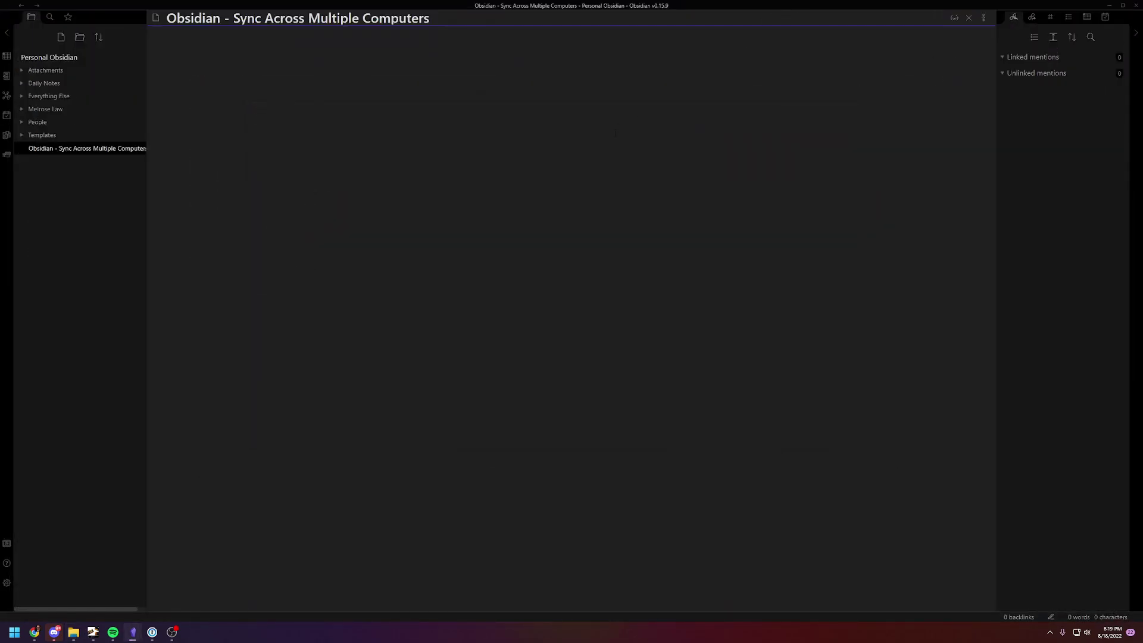